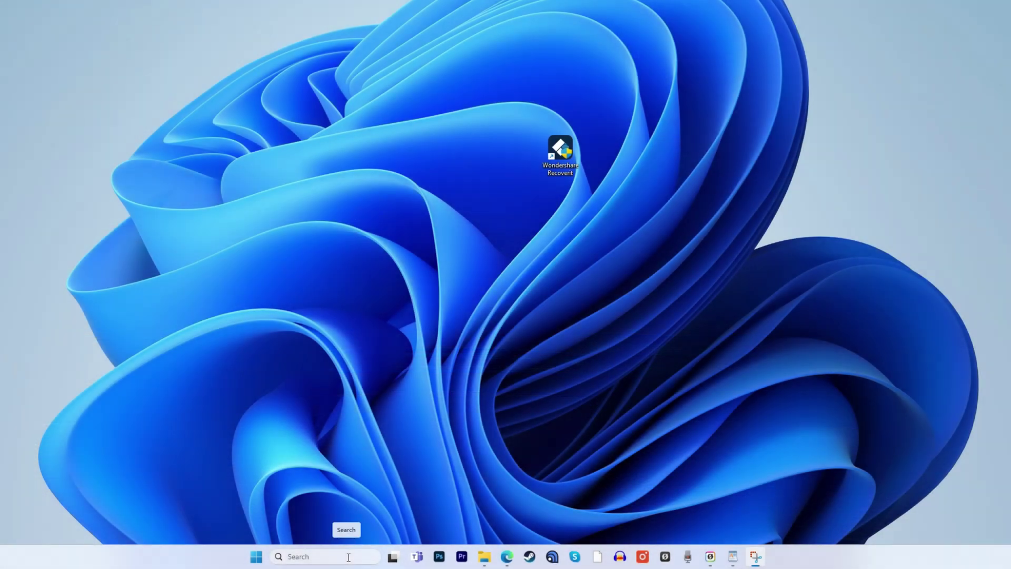
# - Find Virus & threat protection via a 'virus' search and start a Windows Security quick scan
pyautogui.click(348, 557)
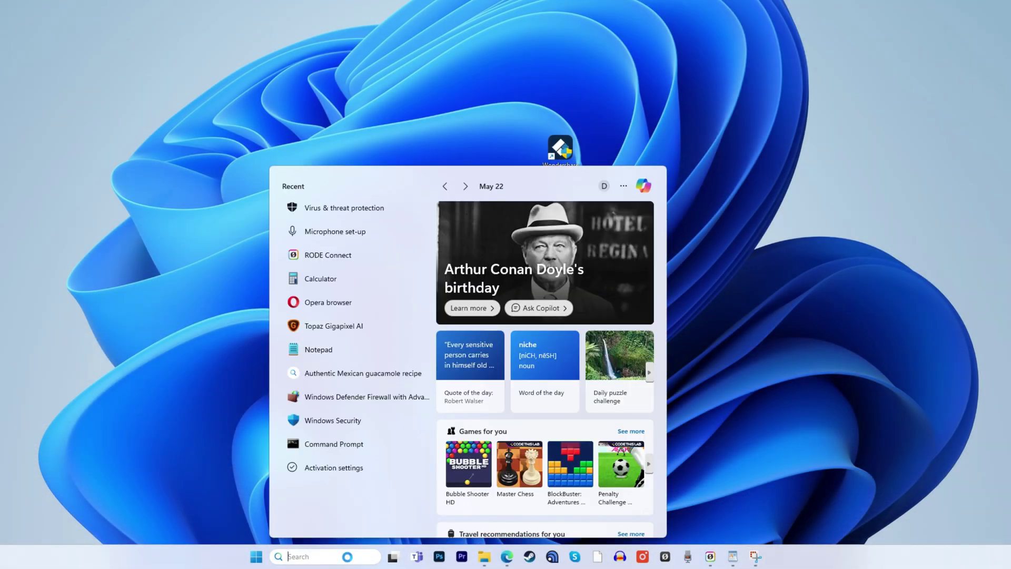
pyautogui.write('virus')
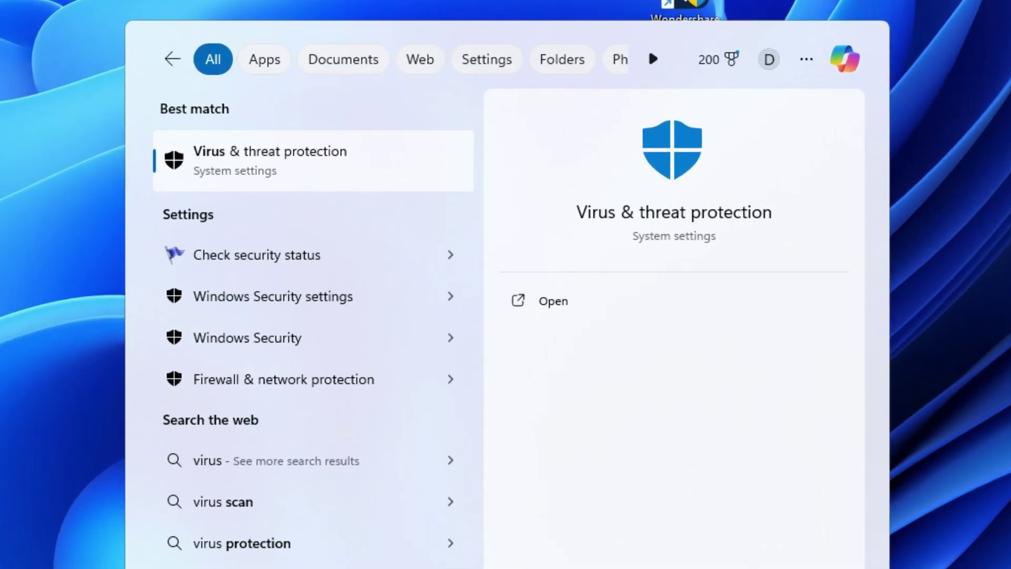
pyautogui.click(309, 165)
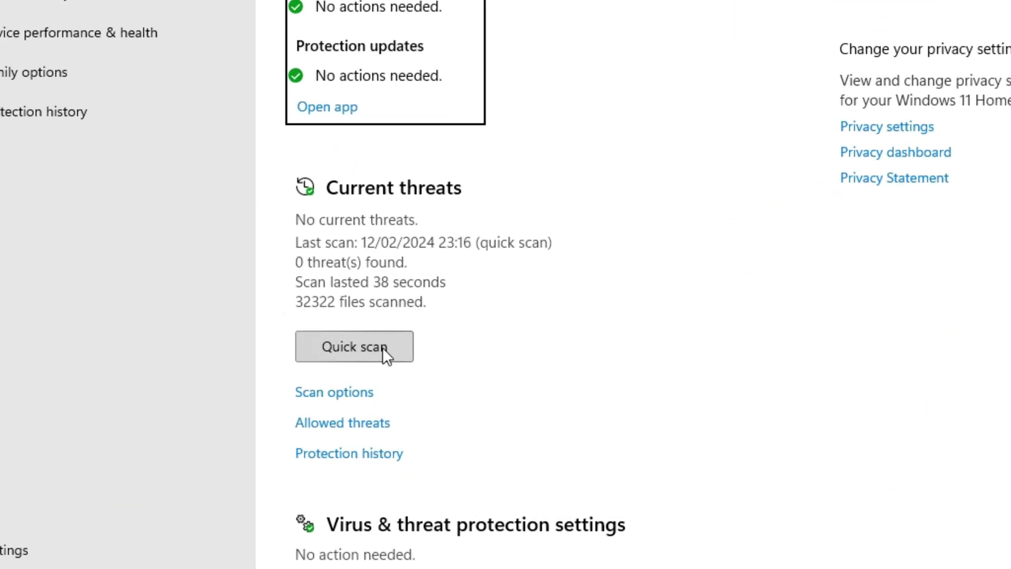
pyautogui.click(382, 347)
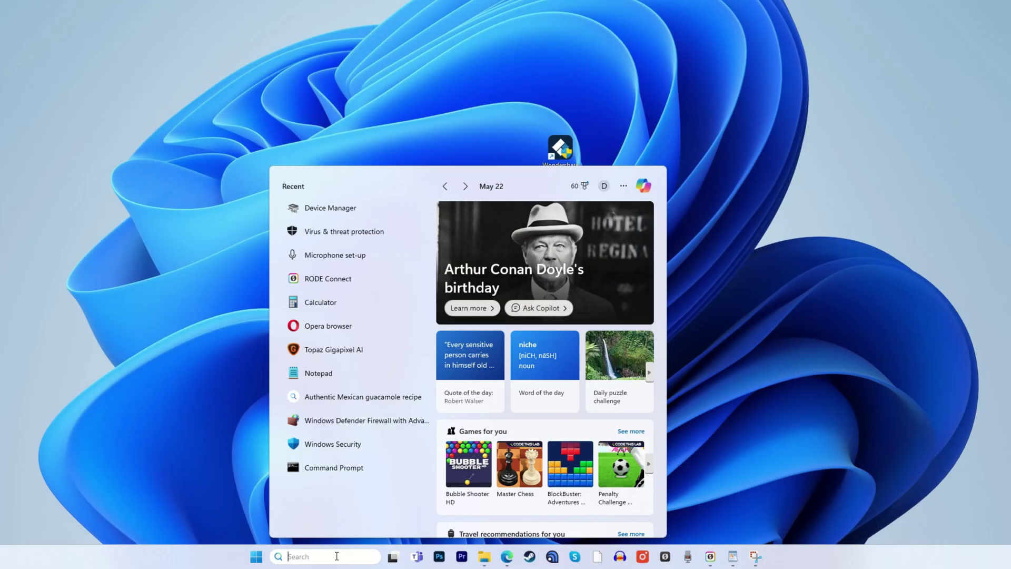
# - In Device Manager, auto-update the Kingston DataTraveler 3.0 USB Device driver under Disk drives
pyautogui.write('device')
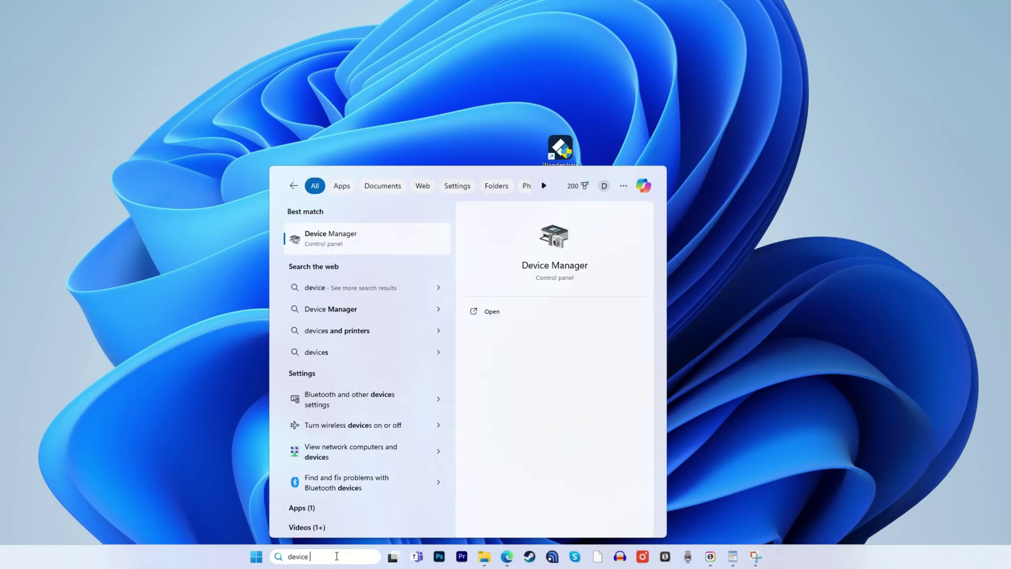
pyautogui.click(369, 238)
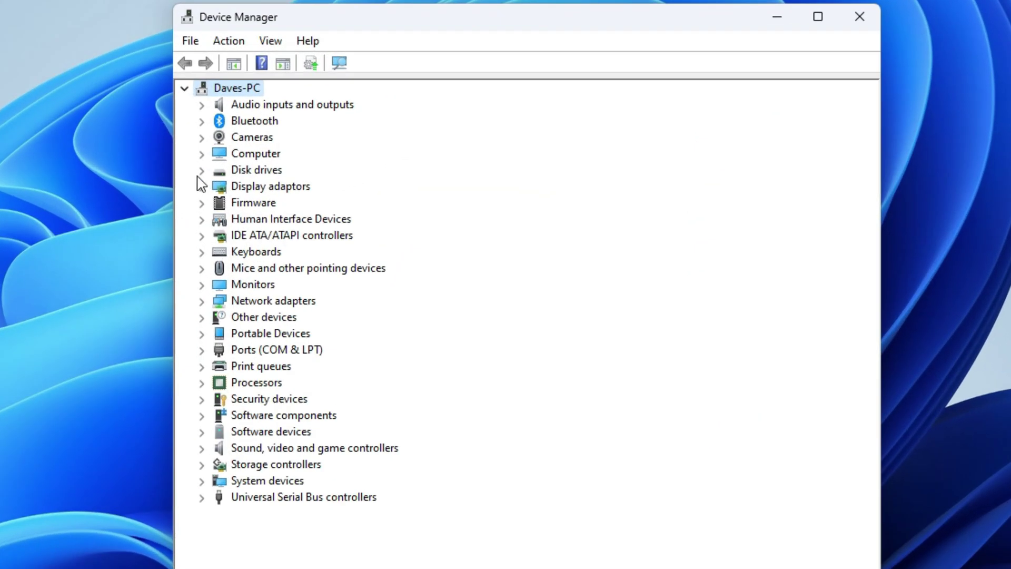
pyautogui.click(201, 172)
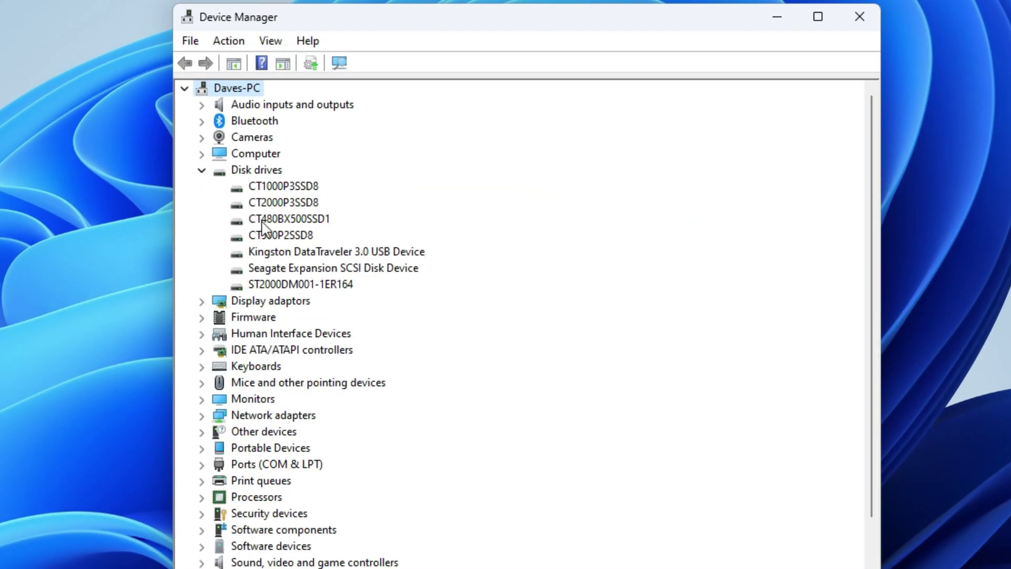
pyautogui.rightClick(294, 257)
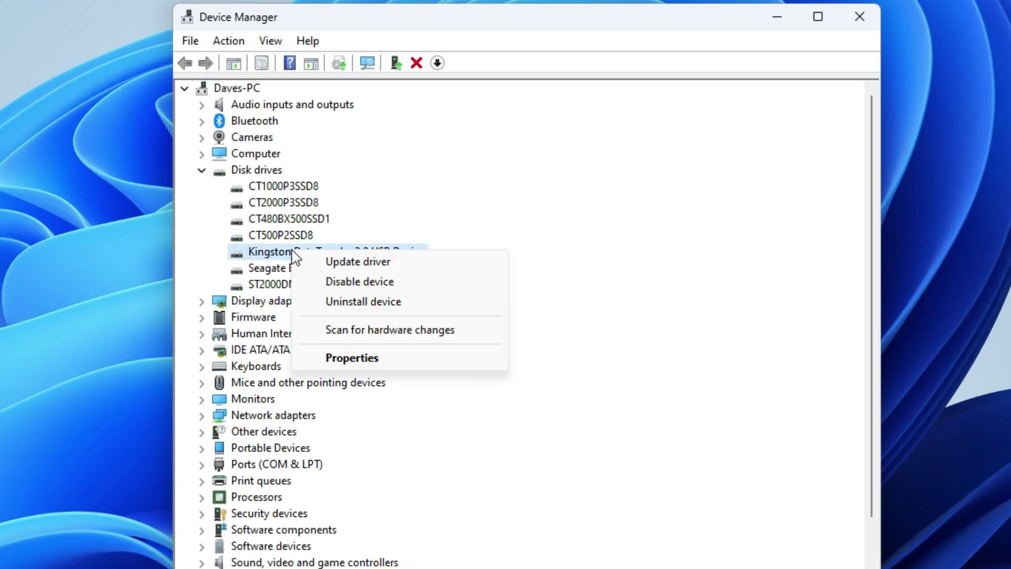
pyautogui.click(336, 263)
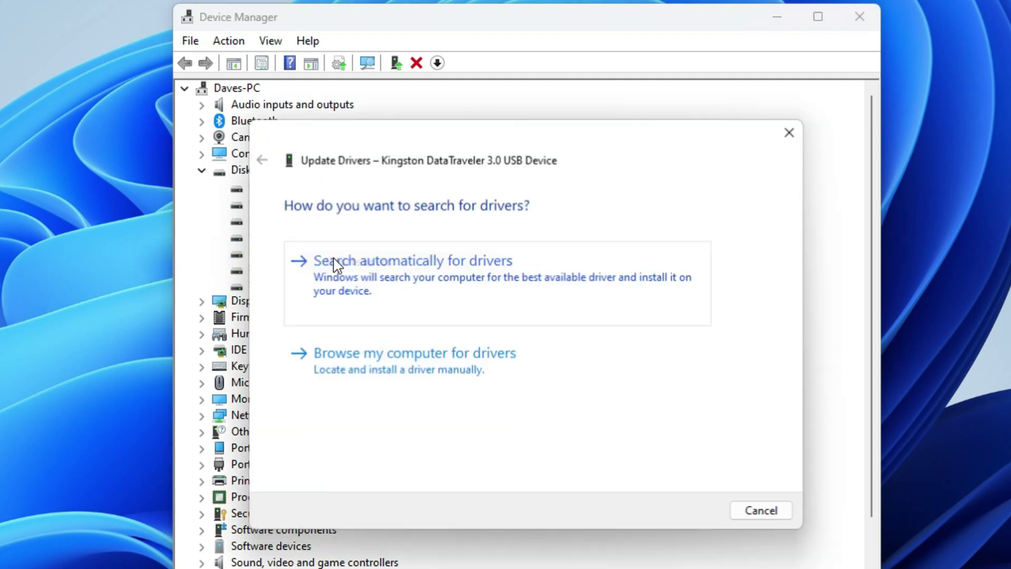
pyautogui.click(369, 277)
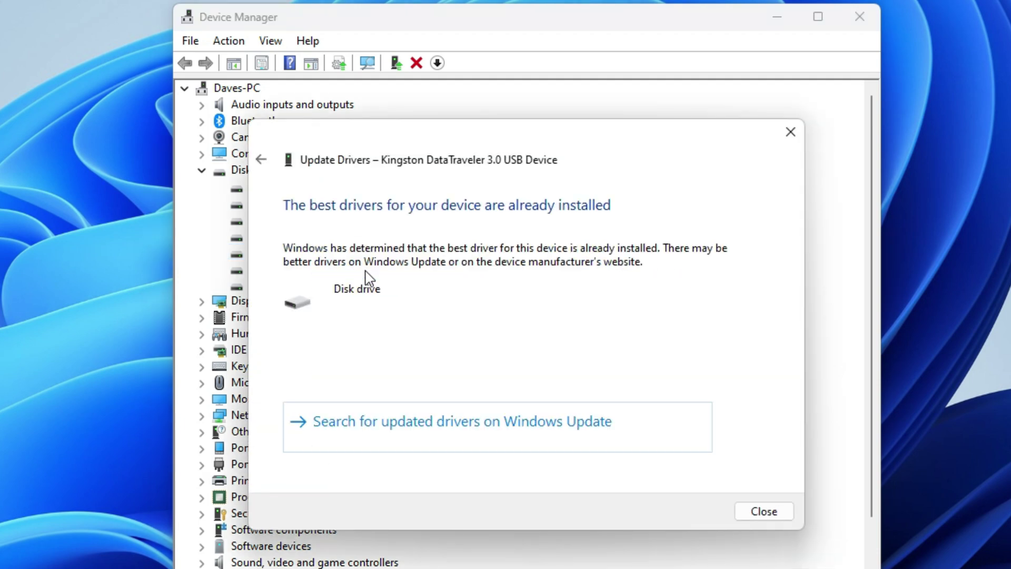
pyautogui.click(790, 133)
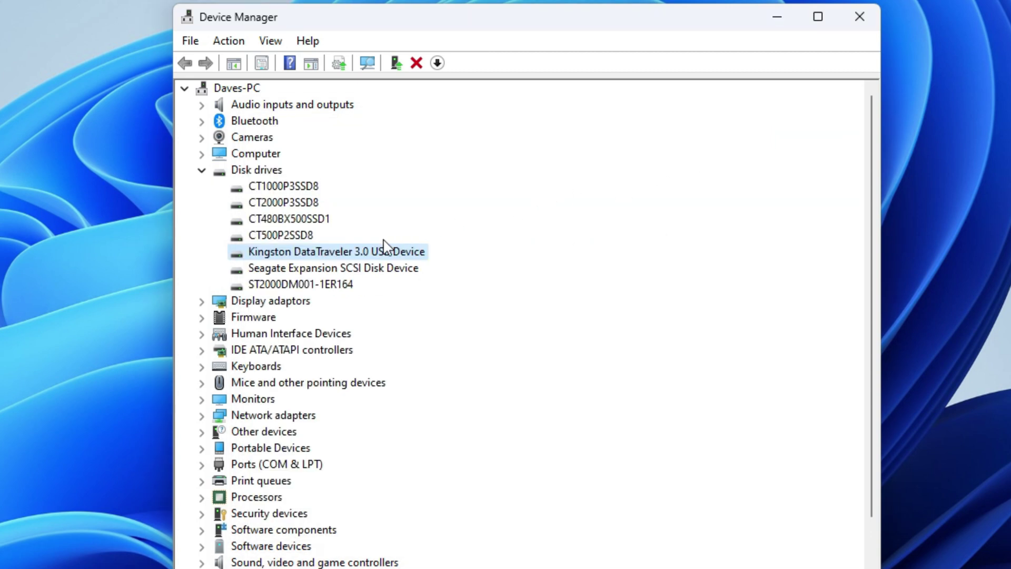
pyautogui.rightClick(369, 256)
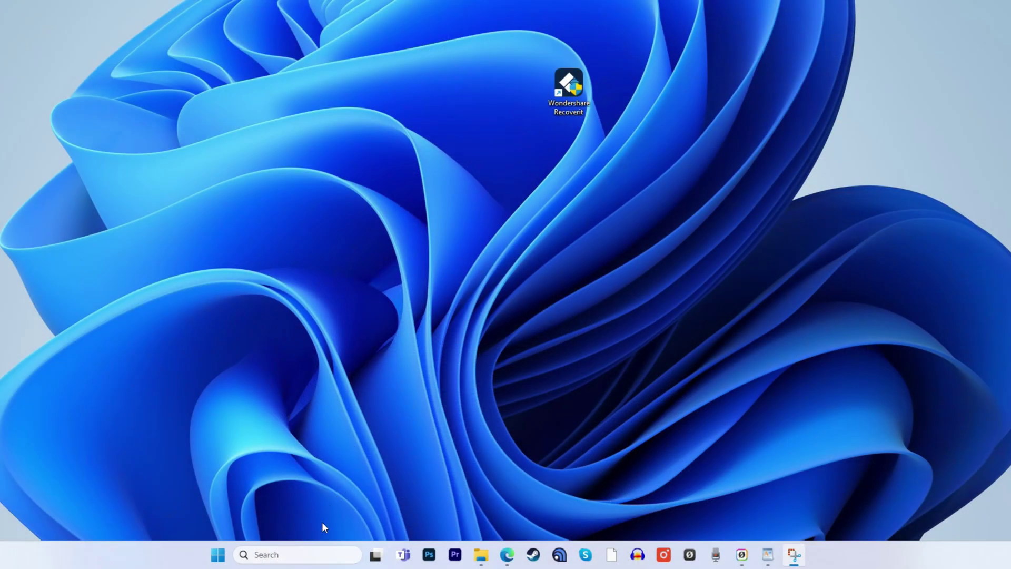
# - Run 'chkdsk g: /f /r /x' in a Command Prompt opened as administrator
pyautogui.click(305, 553)
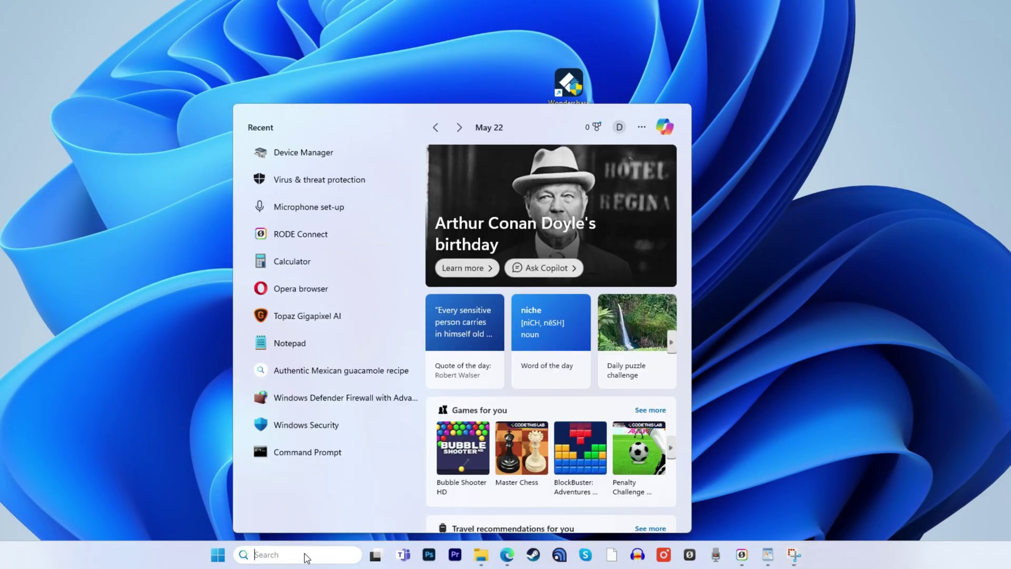
pyautogui.write('cmd')
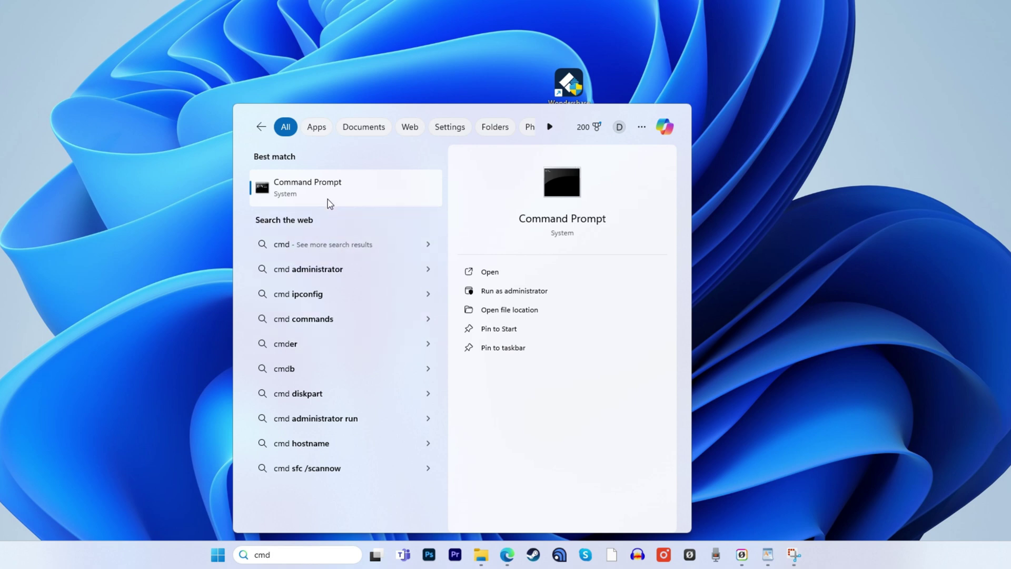
pyautogui.rightClick(326, 197)
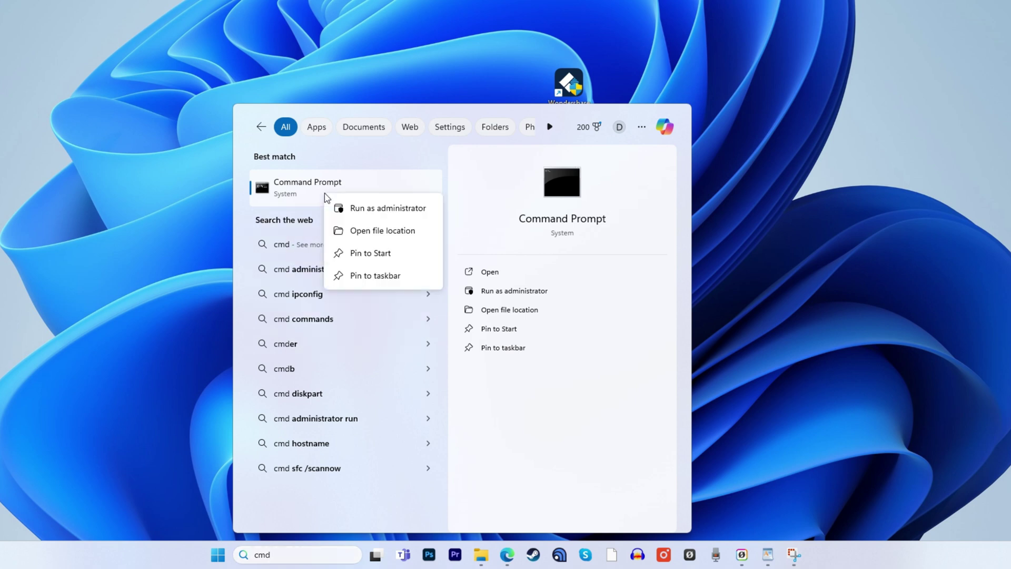
pyautogui.click(387, 208)
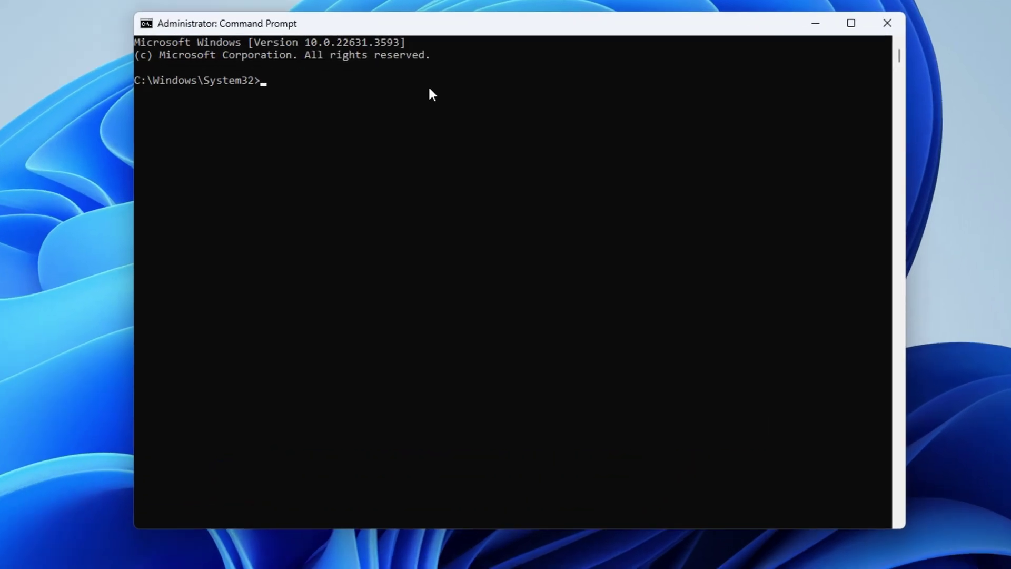
pyautogui.write('chkdsk g: /f /r /x')
pyautogui.press('Return')
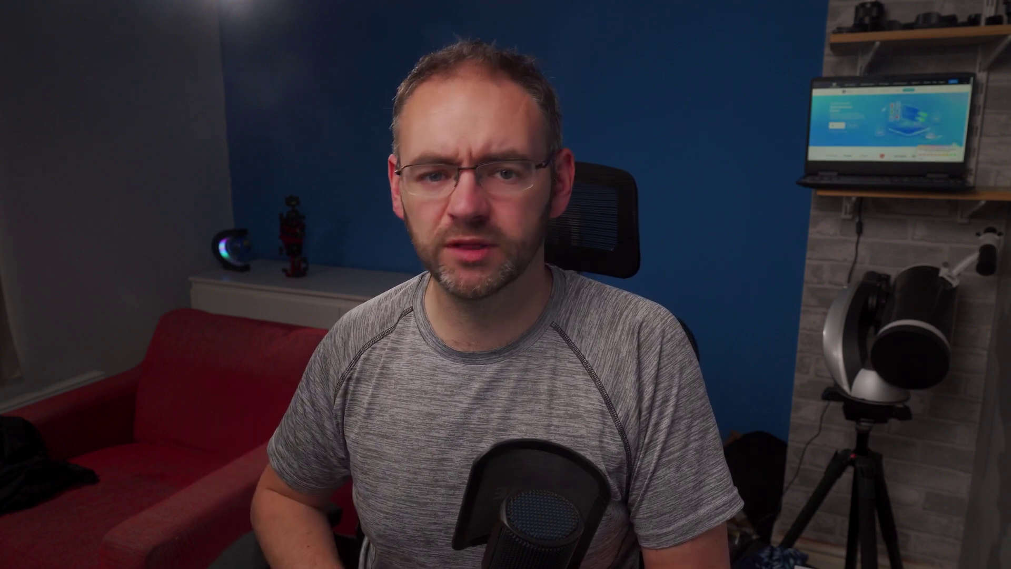
# - Open msconfig and tick Hide all Microsoft services on the Services tab
pyautogui.write('msco')
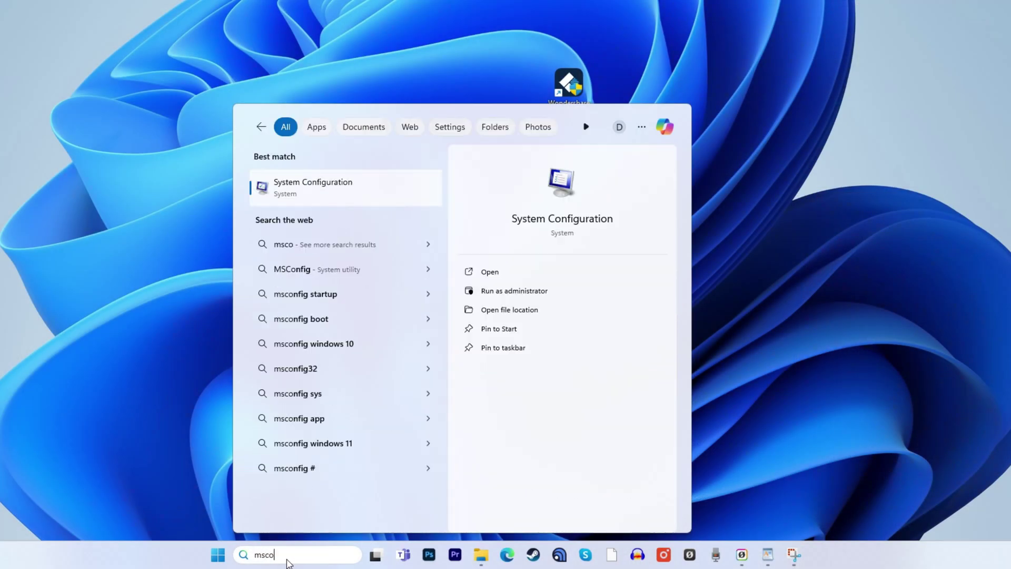
pyautogui.write('n')
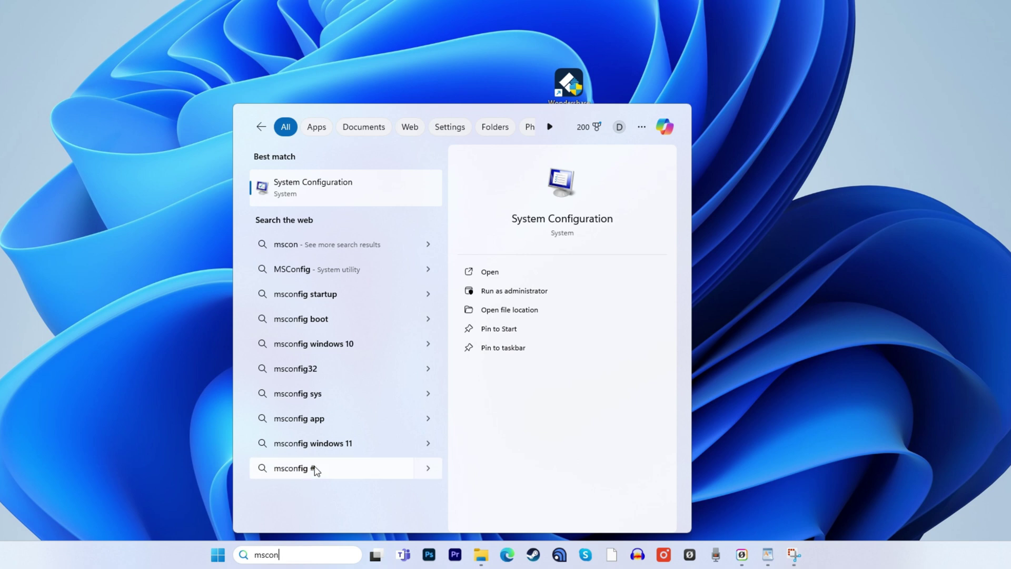
pyautogui.click(336, 194)
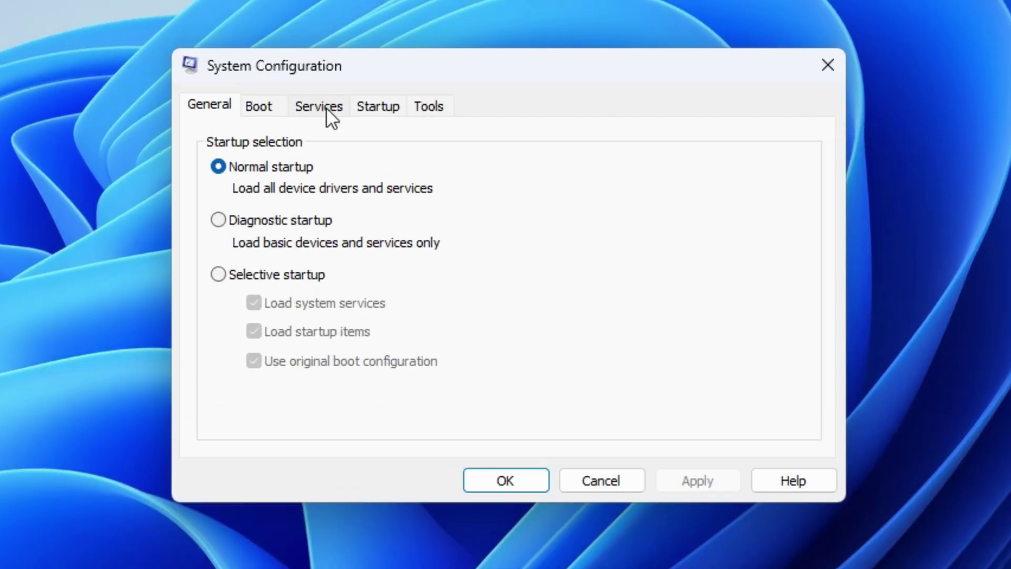
pyautogui.click(326, 108)
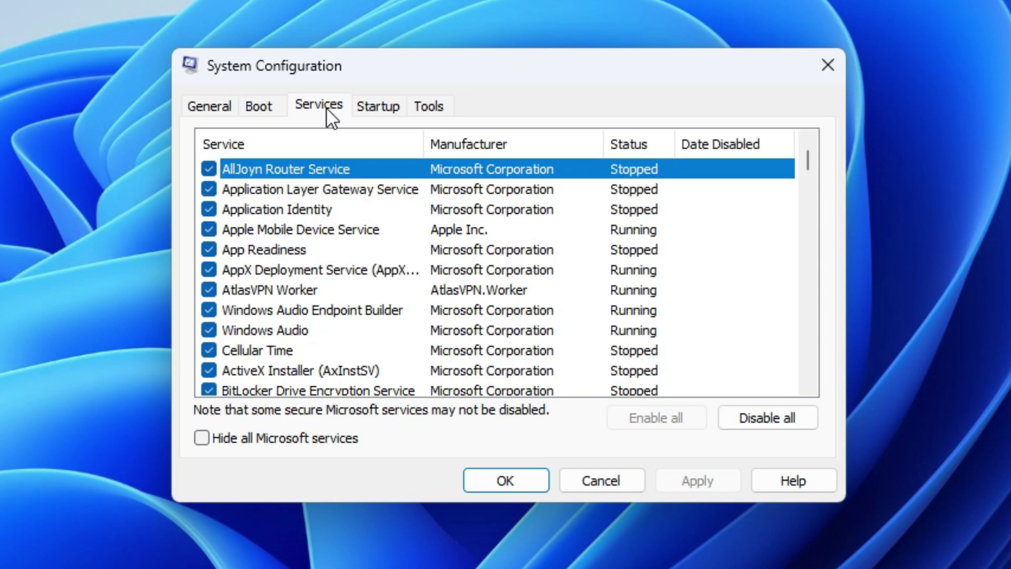
pyautogui.click(202, 438)
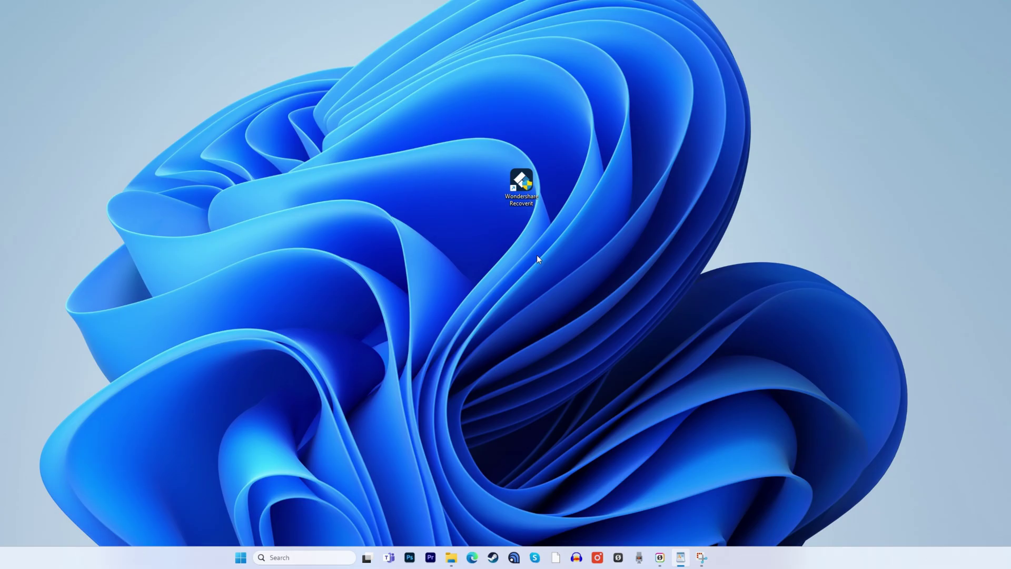
# - Disable CCleaner64 in Task Manager's Startup apps list
pyautogui.hotkey('ctrl', 'shift', 'Escape')
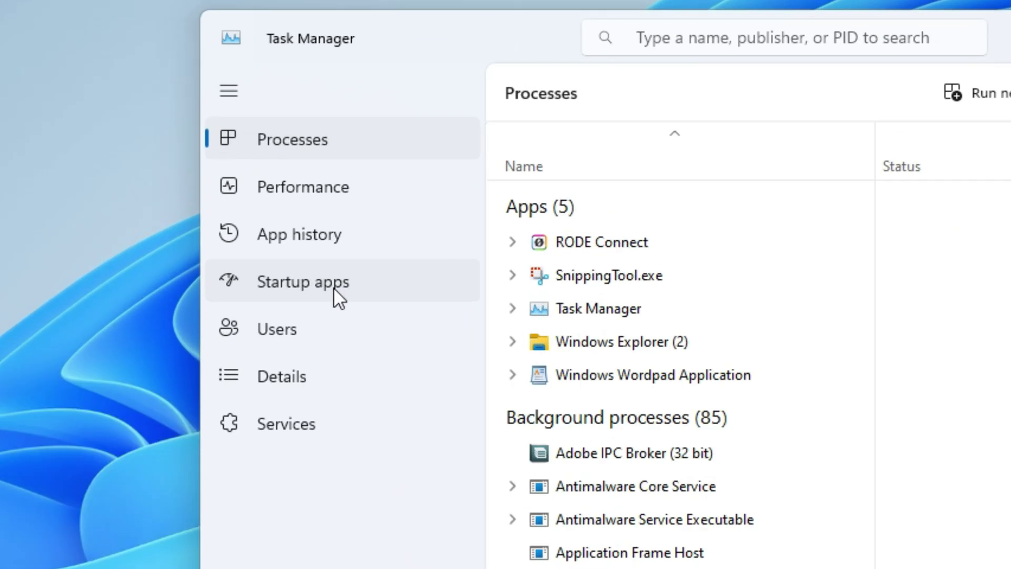
pyautogui.click(333, 286)
pyautogui.click(953, 231)
pyautogui.click(667, 126)
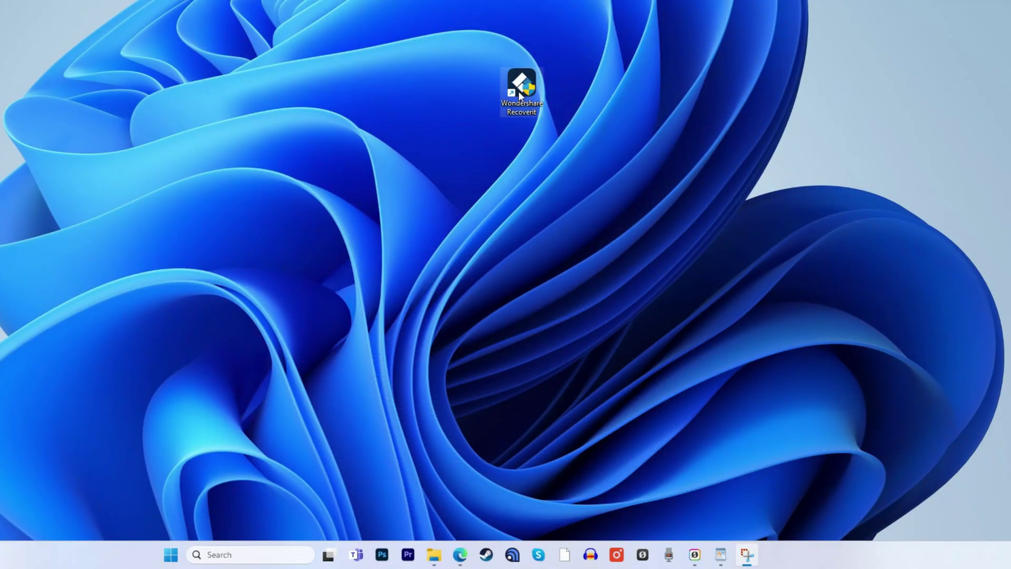
# - Start a Recoverit scan of External Drive (G:) and stop it at 11312 files found
pyautogui.doubleClick(519, 93)
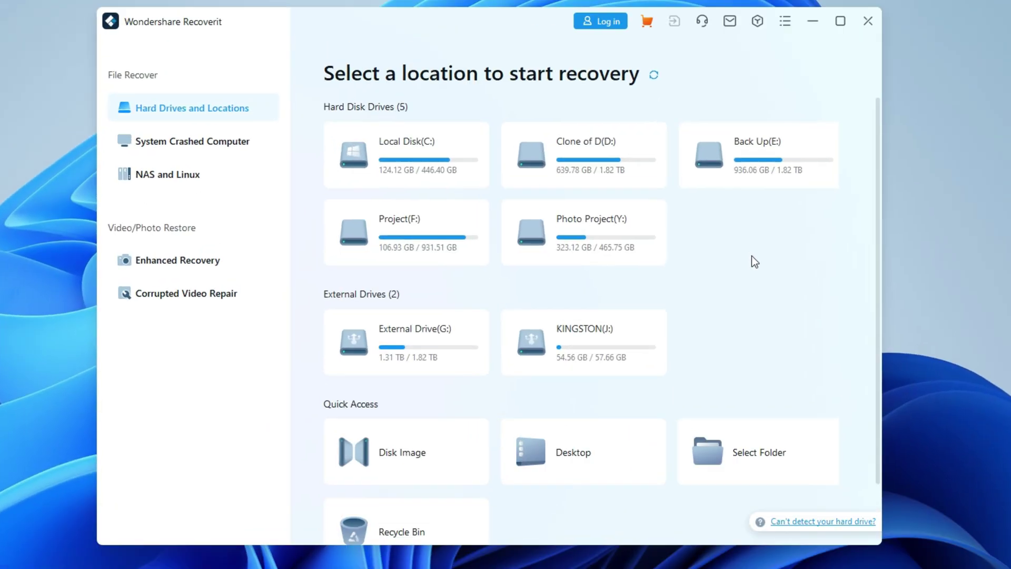
pyautogui.moveTo(476, 345)
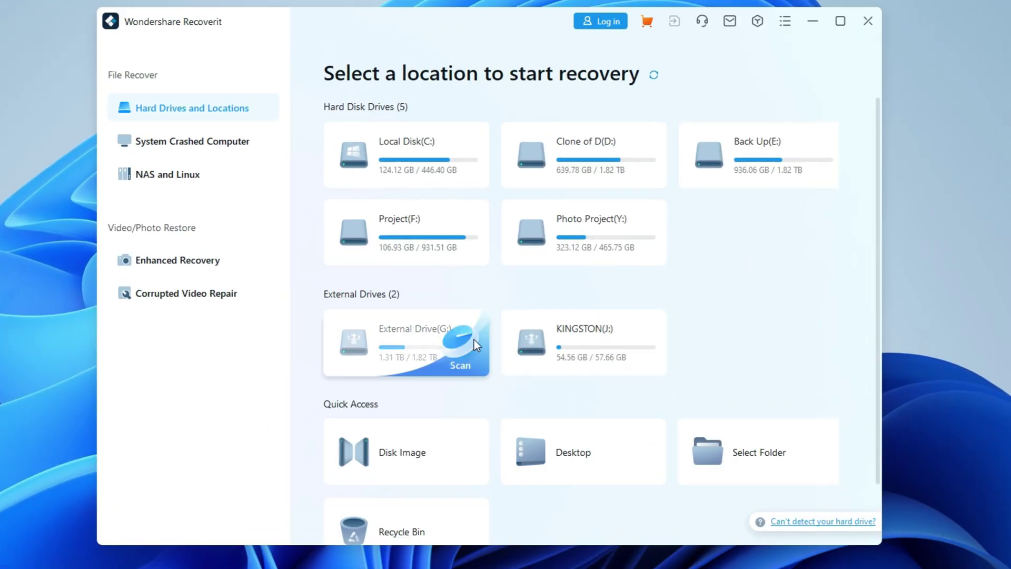
pyautogui.click(410, 346)
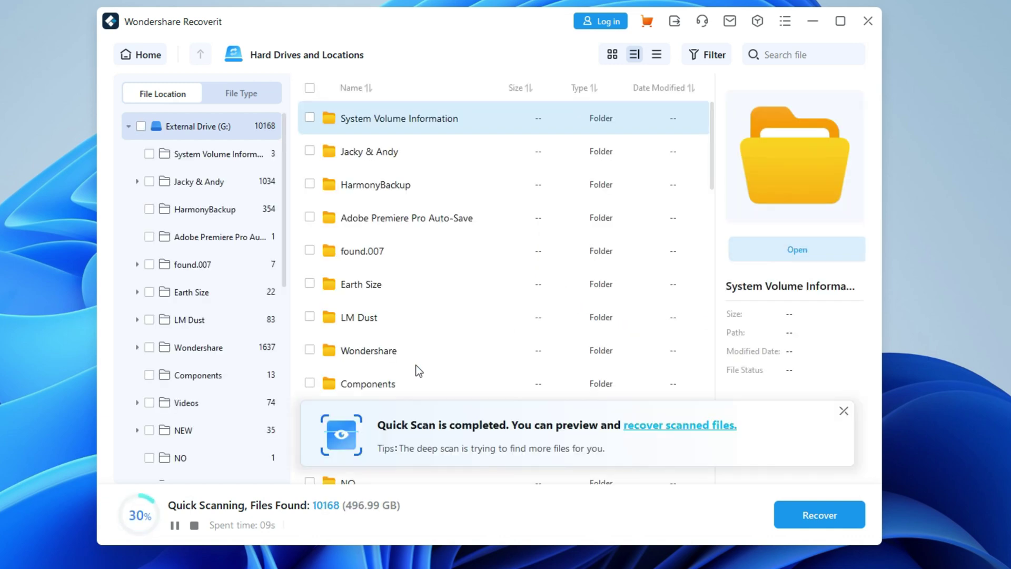
pyautogui.click(842, 411)
pyautogui.click(194, 525)
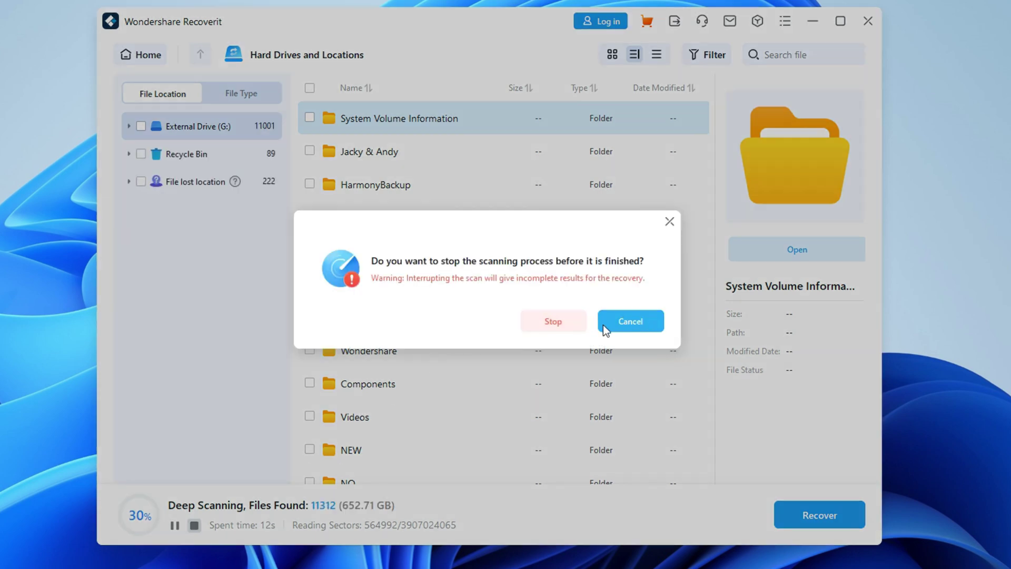
pyautogui.click(573, 322)
pyautogui.click(622, 322)
# - Preview the off-camera lighting JPG and add it to the files to be recovered
pyautogui.scroll(-15, 584, 328)
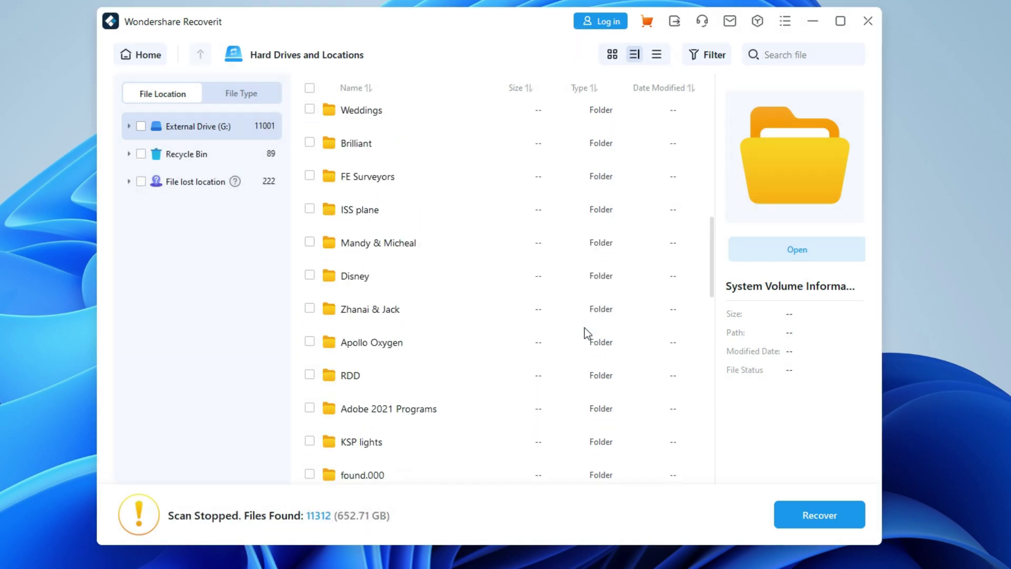
pyautogui.click(444, 276)
pyautogui.scroll(-10, 459, 347)
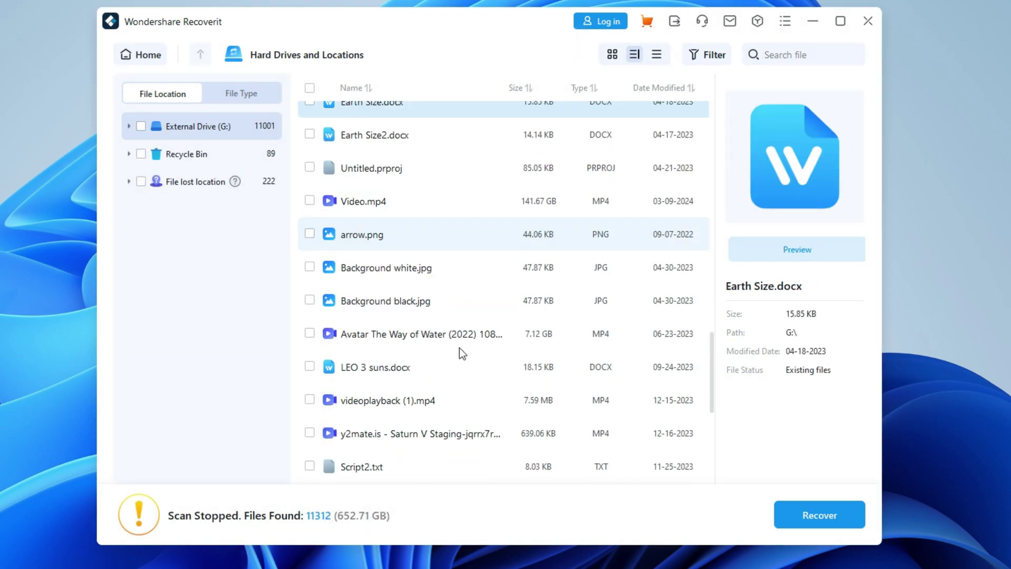
pyautogui.click(492, 324)
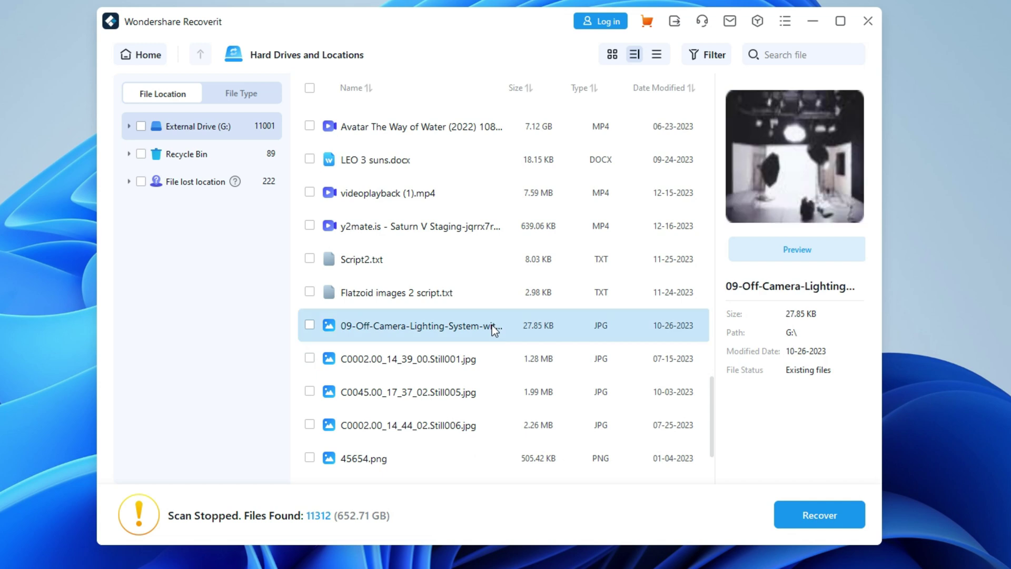
pyautogui.click(807, 251)
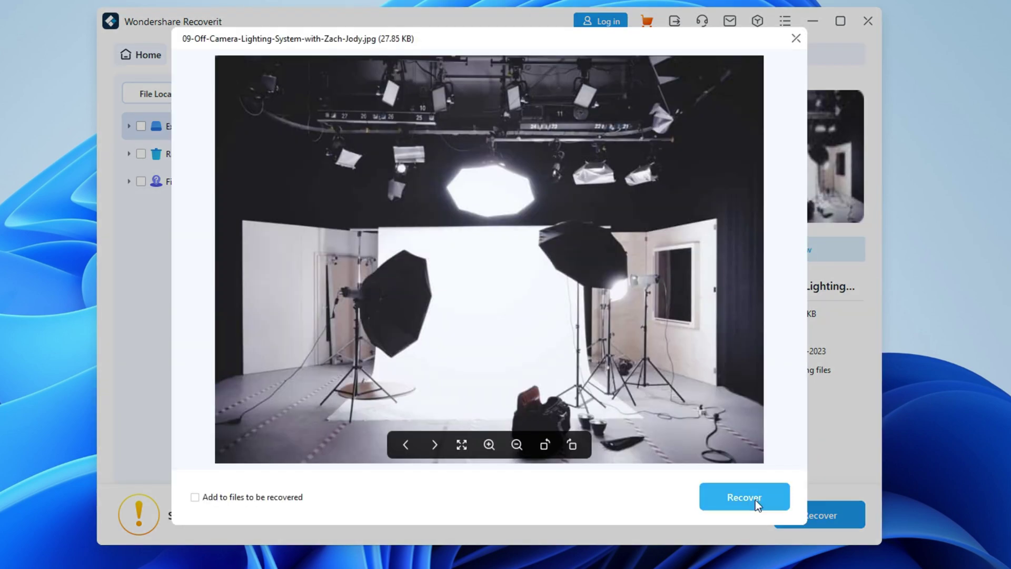
pyautogui.click(725, 498)
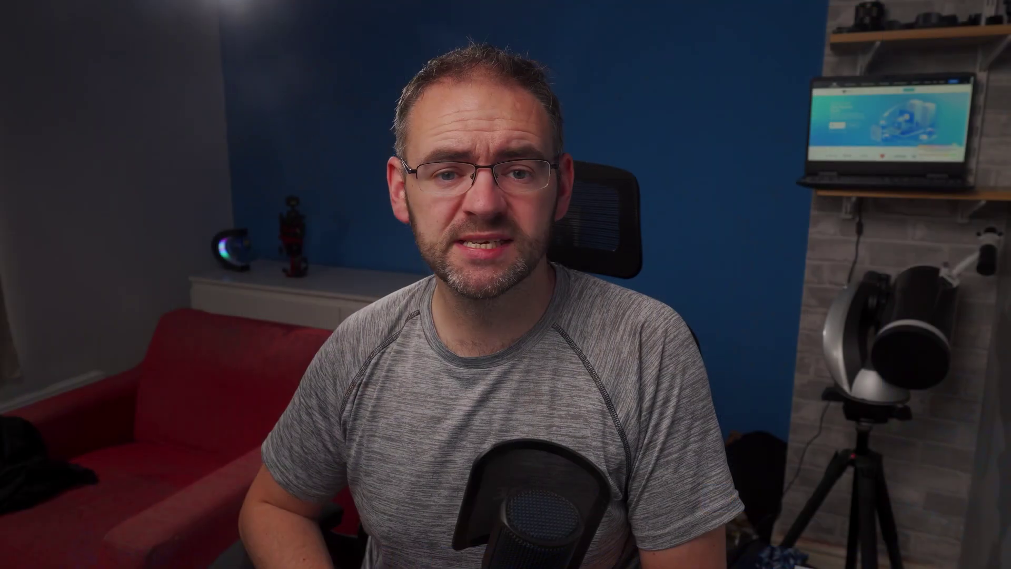